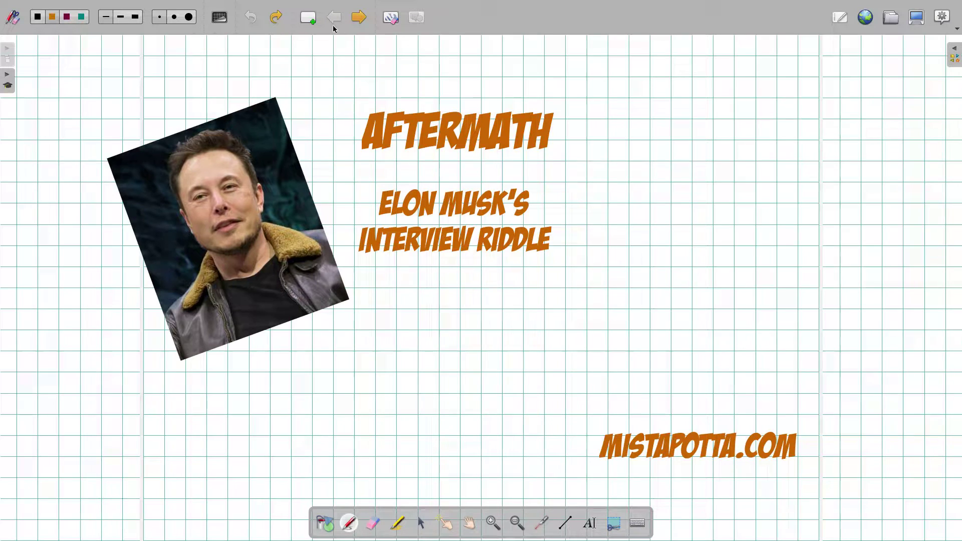
Advance to the slide with the bear drawing and the one mile south, west, north riddle
click(359, 18)
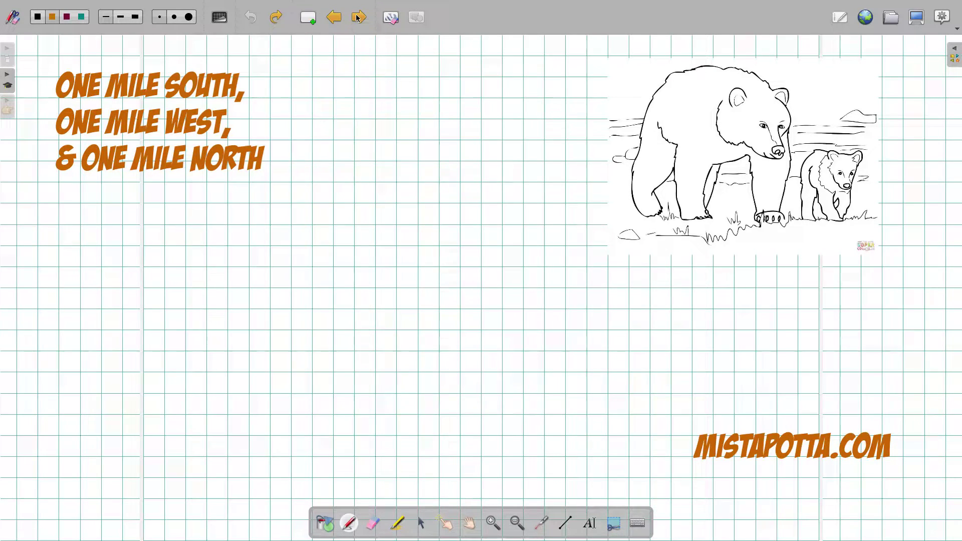
Draw the teal walking path with an arrowhead and a starting dot
click(81, 16)
mouse_move(465, 67)
mouse_down()
mouse_move(474, 137)
mouse_move(481, 132)
mouse_move(399, 146)
mouse_move(396, 80)
mouse_move(381, 60)
mouse_up()
click(465, 69)
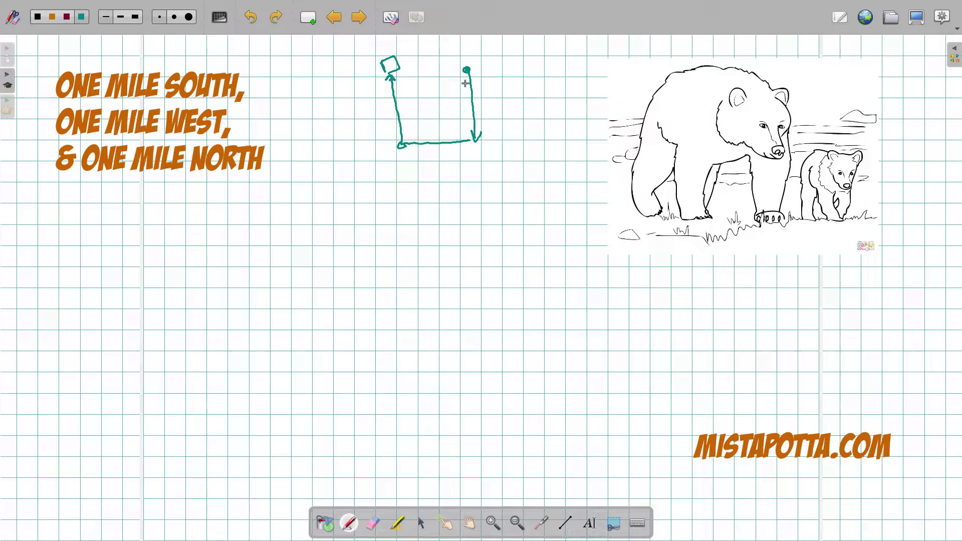
drag(466, 69, 469, 69)
Undo black and orange test zigzags on the bear, then advance to the 'Easy' Solution slide
mouse_move(691, 100)
mouse_down()
mouse_move(686, 131)
mouse_move(699, 159)
mouse_up()
key(ctrl+z)
click(52, 16)
drag(695, 86, 677, 123)
key(ctrl+z)
click(359, 18)
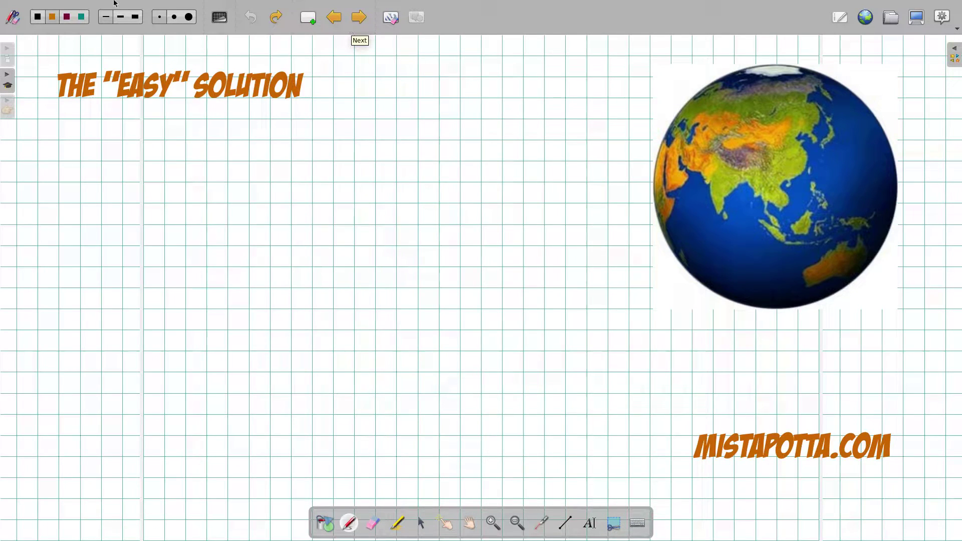
In black, sketch a small tent at the globe's top pole and ring it with a loop
click(38, 18)
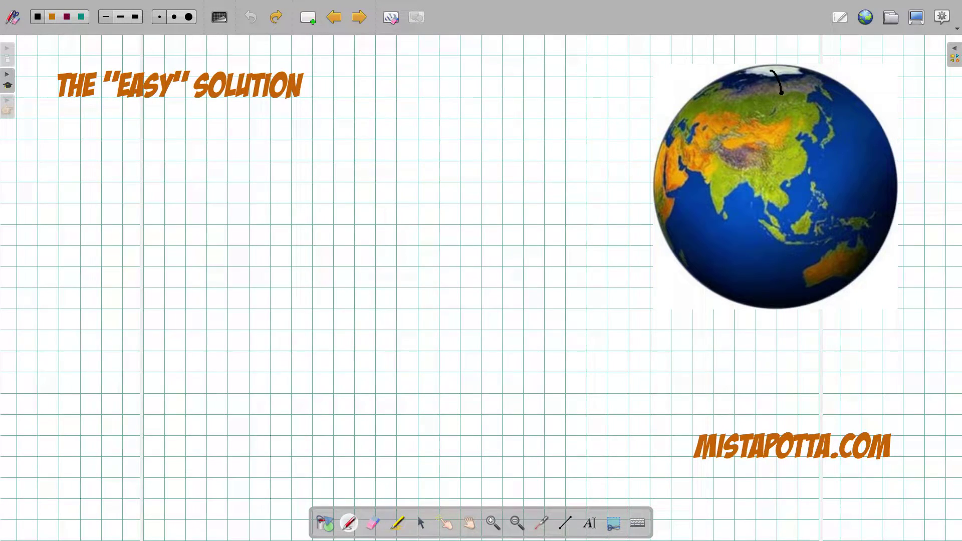
drag(781, 92, 781, 93)
drag(773, 86, 761, 93)
mouse_move(806, 70)
mouse_down()
mouse_move(739, 70)
mouse_move(735, 92)
mouse_move(753, 96)
mouse_move(806, 76)
mouse_move(758, 95)
mouse_move(767, 88)
mouse_up()
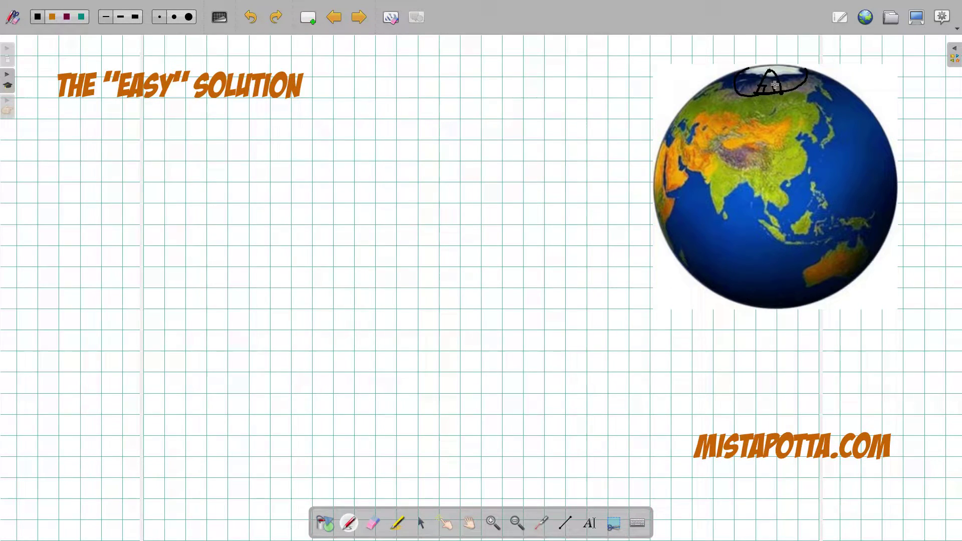
drag(769, 69, 775, 86)
On the More 'Interesting' Answer slide, draw an orange dotted ring at the globe's bottom, then advance
click(355, 20)
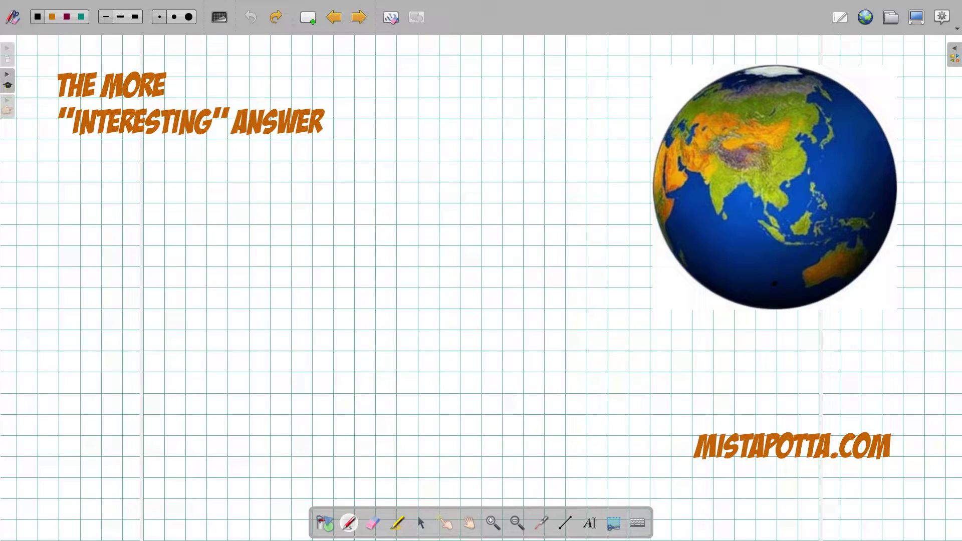
click(771, 310)
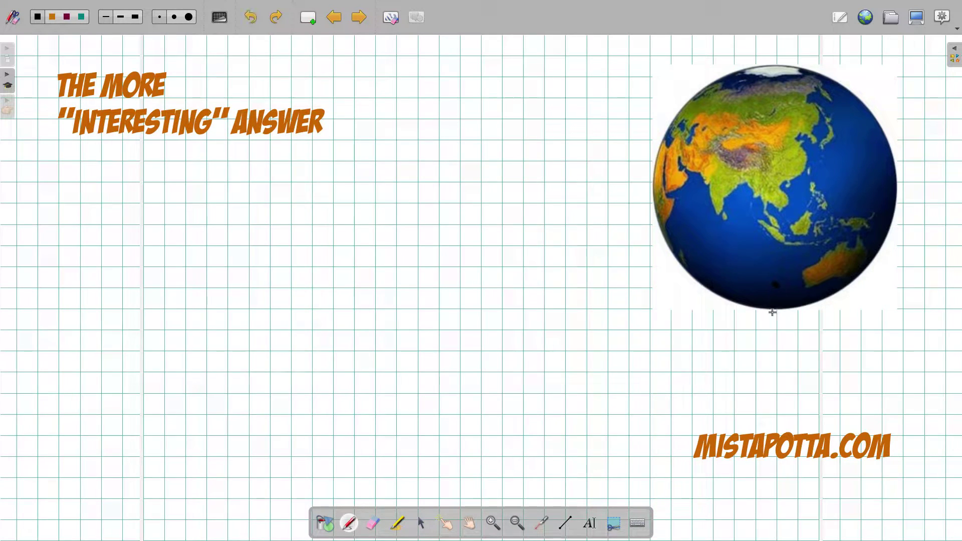
click(52, 18)
drag(808, 299, 750, 308)
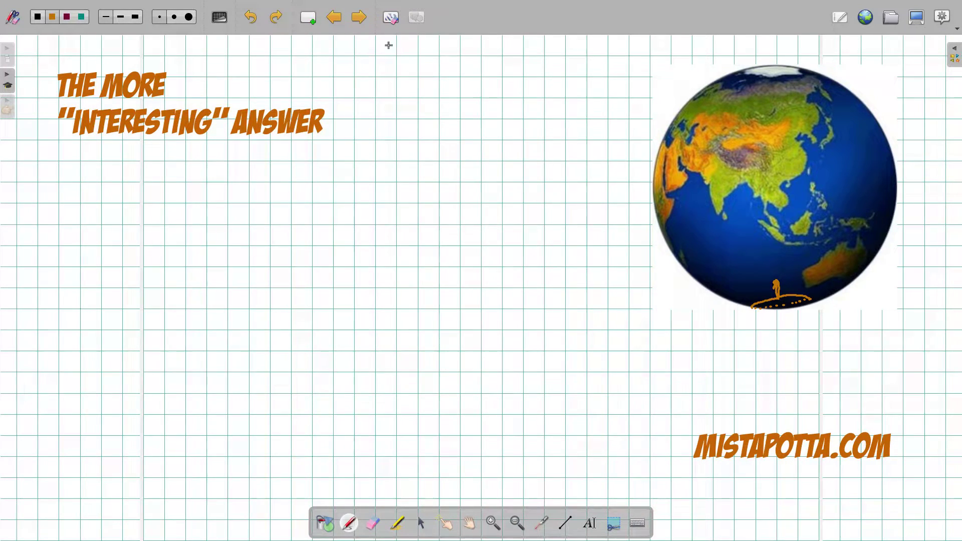
click(359, 14)
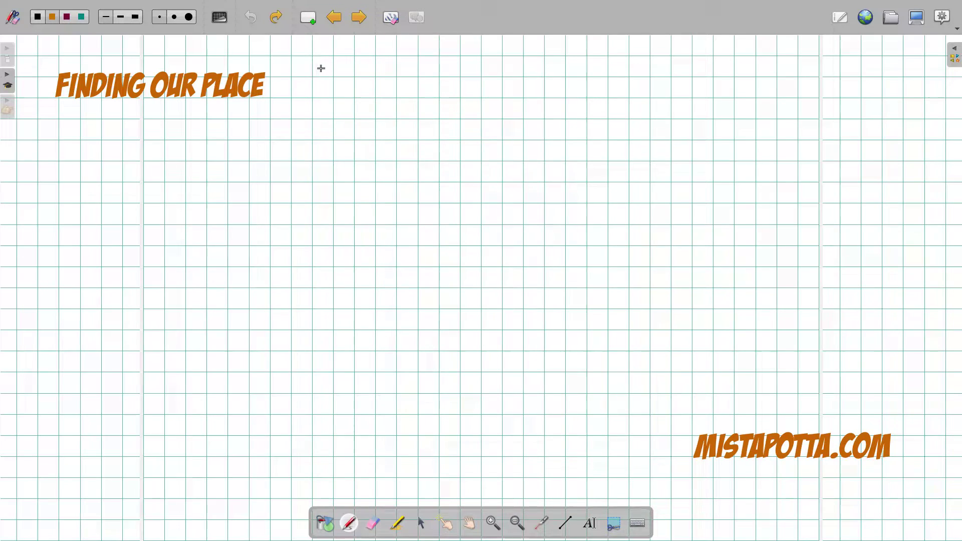
Write rad = 3960 mi and draw the Earth circle with a labelled 3960 radius and triangle
drag(318, 66, 449, 76)
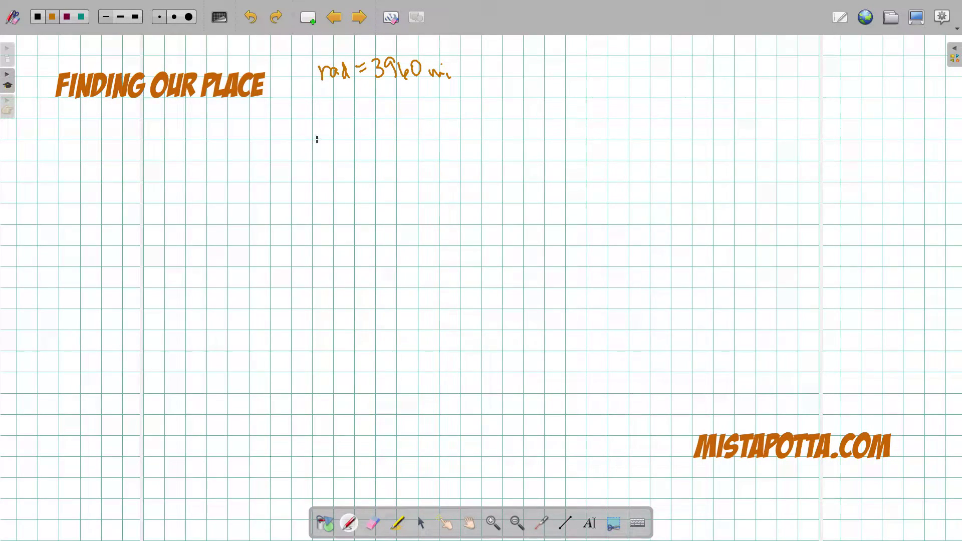
mouse_move(345, 101)
mouse_down()
mouse_move(316, 97)
mouse_move(266, 131)
mouse_move(256, 220)
mouse_move(358, 252)
mouse_move(414, 200)
mouse_move(396, 129)
mouse_move(351, 98)
mouse_move(331, 98)
mouse_up()
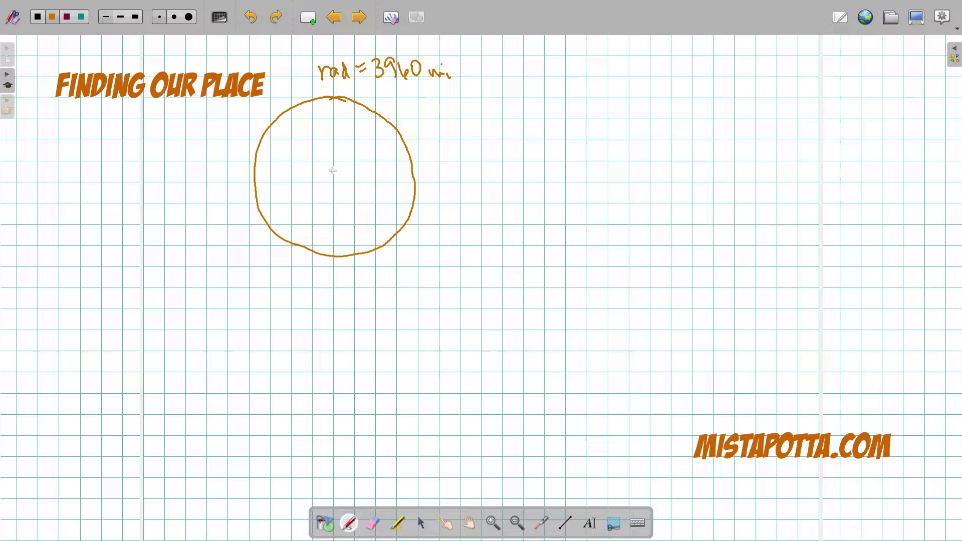
click(333, 169)
drag(334, 169, 405, 222)
click(406, 222)
mouse_move(360, 174)
mouse_down()
mouse_move(362, 186)
mouse_move(376, 187)
mouse_up()
drag(384, 176, 391, 178)
mouse_move(334, 170)
mouse_down()
mouse_move(341, 228)
mouse_move(388, 224)
mouse_up()
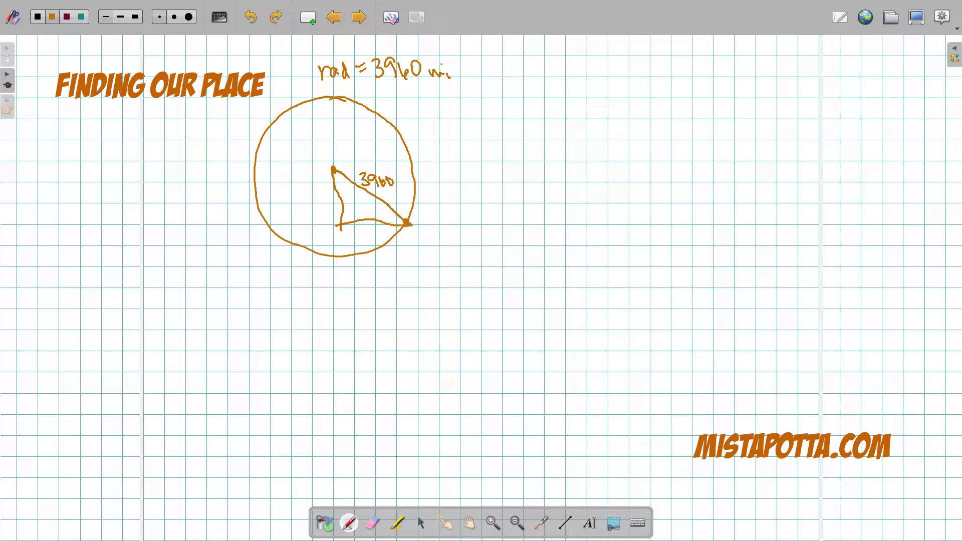
drag(342, 227, 359, 226)
Dash a chord across the bottom of the Earth circle
drag(353, 238, 345, 238)
drag(336, 237, 328, 236)
drag(324, 236, 302, 235)
drag(296, 235, 289, 234)
drag(286, 232, 300, 225)
drag(305, 226, 311, 225)
drag(314, 225, 321, 224)
drag(325, 224, 330, 224)
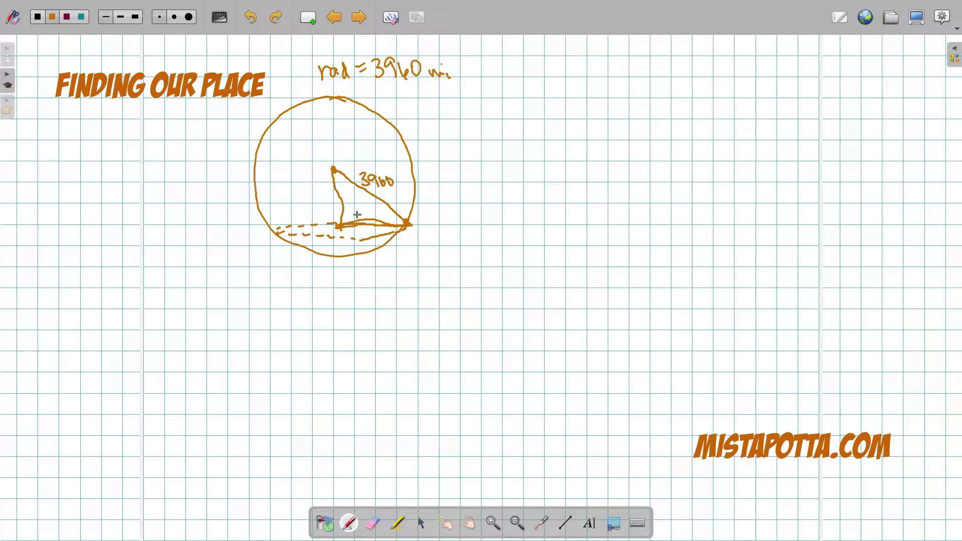
Mark the angle θ at the triangle's right vertex and underline the 1/2π and 3960 labels
mouse_move(358, 226)
mouse_down()
mouse_move(356, 249)
mouse_move(374, 244)
mouse_up()
drag(394, 211, 388, 224)
drag(333, 168, 428, 172)
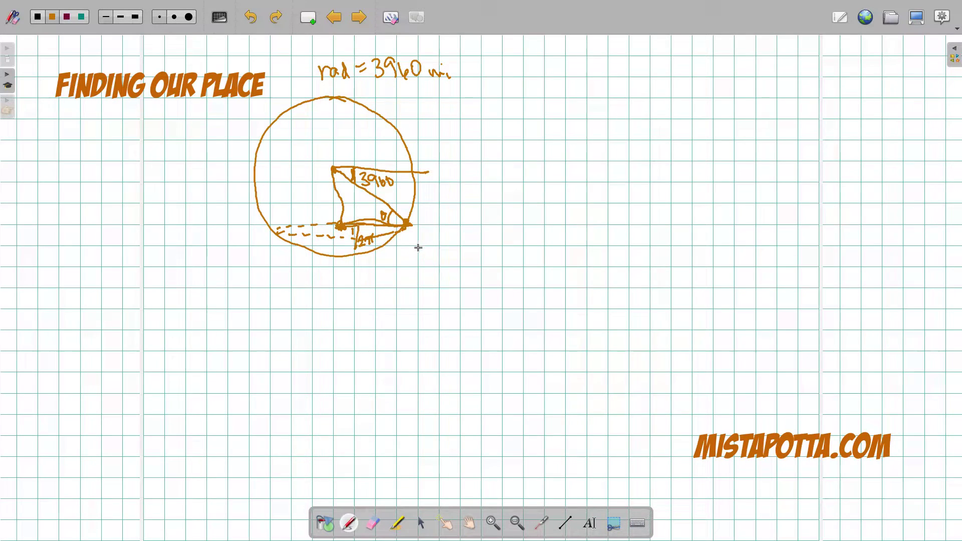
drag(392, 211, 391, 222)
drag(359, 252, 373, 244)
drag(378, 194, 391, 187)
Write cos θ = 1/2π over 3960 beside the title
drag(489, 106, 512, 112)
mouse_move(535, 100)
mouse_down()
mouse_move(559, 108)
mouse_move(580, 89)
mouse_move(584, 109)
mouse_move(602, 104)
mouse_up()
mouse_move(604, 94)
mouse_down()
mouse_move(614, 92)
mouse_move(606, 104)
mouse_up()
mouse_move(611, 93)
mouse_down()
mouse_move(611, 103)
mouse_move(634, 106)
mouse_up()
mouse_move(576, 121)
mouse_down()
mouse_move(579, 133)
mouse_move(612, 132)
mouse_up()
mouse_move(613, 121)
mouse_down()
mouse_move(630, 91)
mouse_move(640, 94)
mouse_up()
Add mi units to the numerator and denominator of the cosine fraction
click(642, 85)
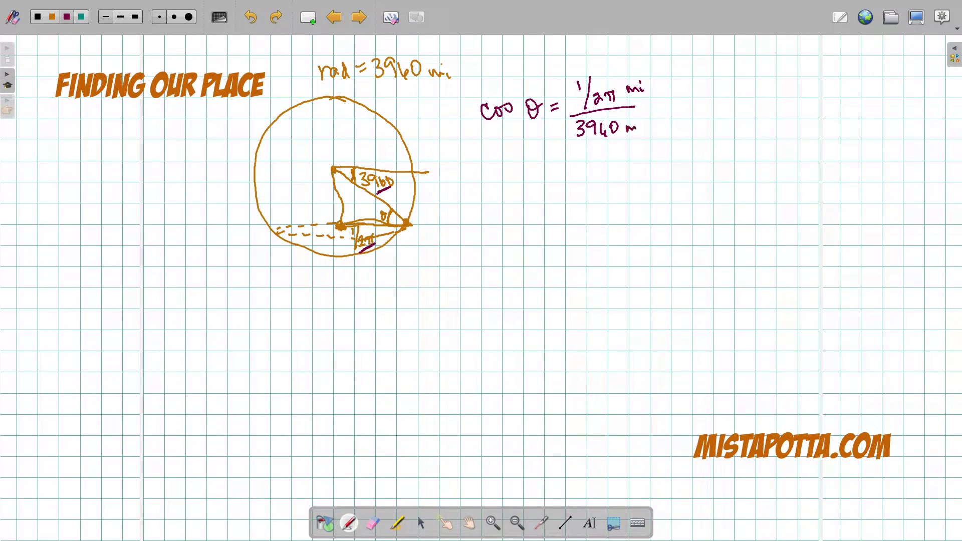
drag(636, 128, 645, 130)
click(644, 121)
Write θ = 79.99769° S below the fraction and add a purple line on the diagram
mouse_move(550, 160)
mouse_down()
mouse_move(549, 182)
mouse_move(600, 176)
mouse_up()
mouse_move(607, 172)
mouse_down()
mouse_move(641, 185)
mouse_move(682, 170)
mouse_move(679, 185)
mouse_up()
click(666, 181)
drag(695, 169, 708, 176)
mouse_move(715, 165)
mouse_down()
mouse_move(715, 177)
mouse_move(731, 183)
mouse_move(767, 180)
mouse_move(754, 184)
mouse_up()
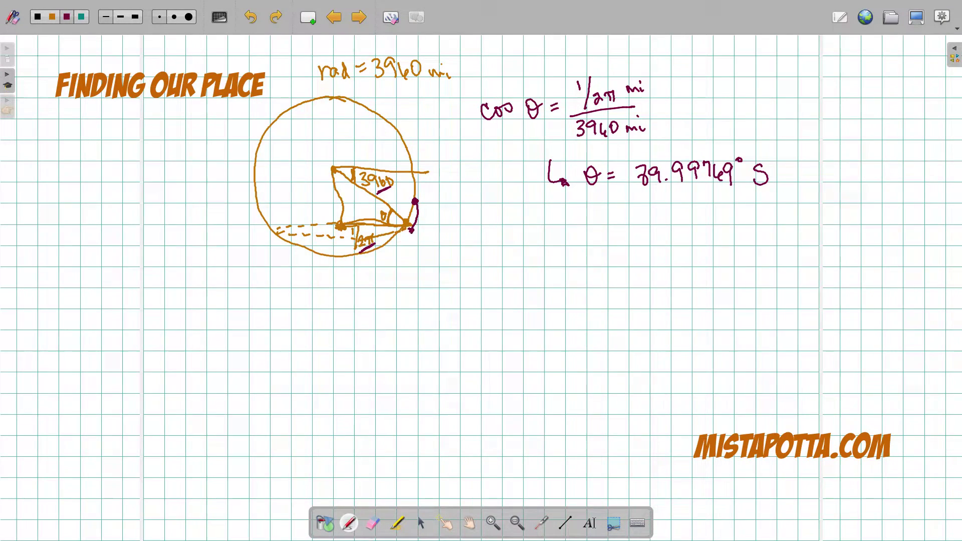
mouse_move(403, 228)
mouse_down()
mouse_move(295, 247)
mouse_move(406, 232)
mouse_up()
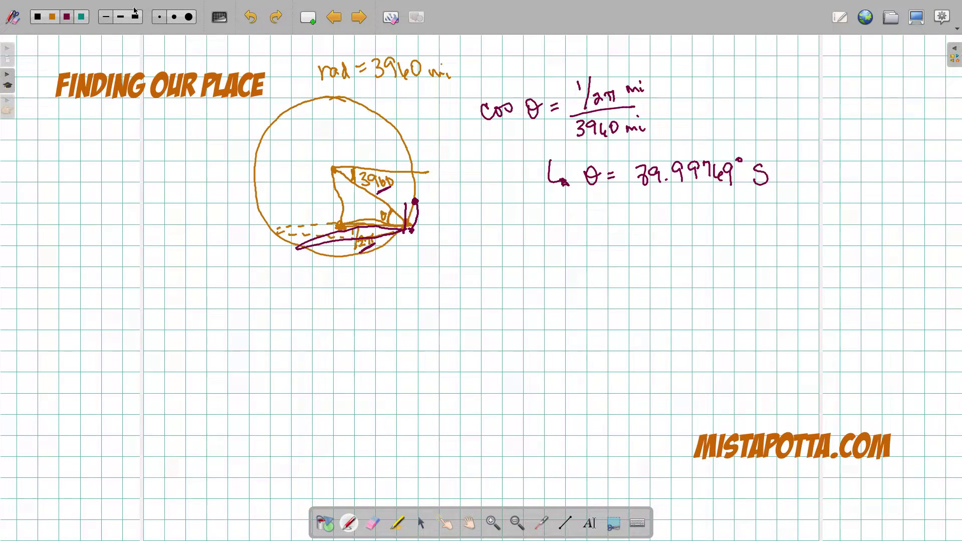
Draw a lower circle with radius 3960 mi and write 1° = 2π·3960/360° = 69.115 mi
mouse_move(362, 317)
mouse_down()
mouse_move(318, 307)
mouse_move(274, 344)
mouse_move(263, 413)
mouse_move(340, 455)
mouse_move(405, 424)
mouse_move(404, 356)
mouse_move(362, 316)
mouse_up()
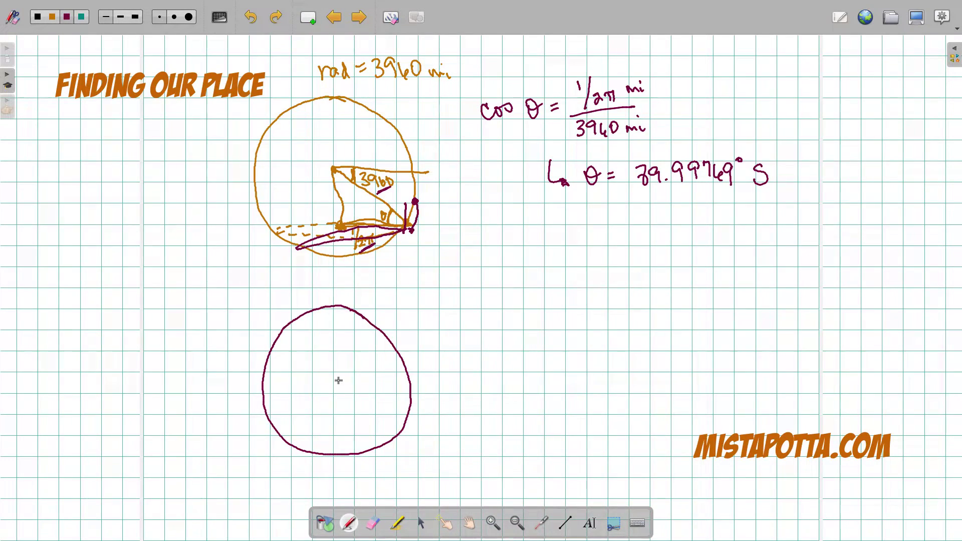
drag(334, 379, 417, 380)
mouse_move(345, 367)
mouse_down()
mouse_move(351, 377)
mouse_move(399, 375)
mouse_up()
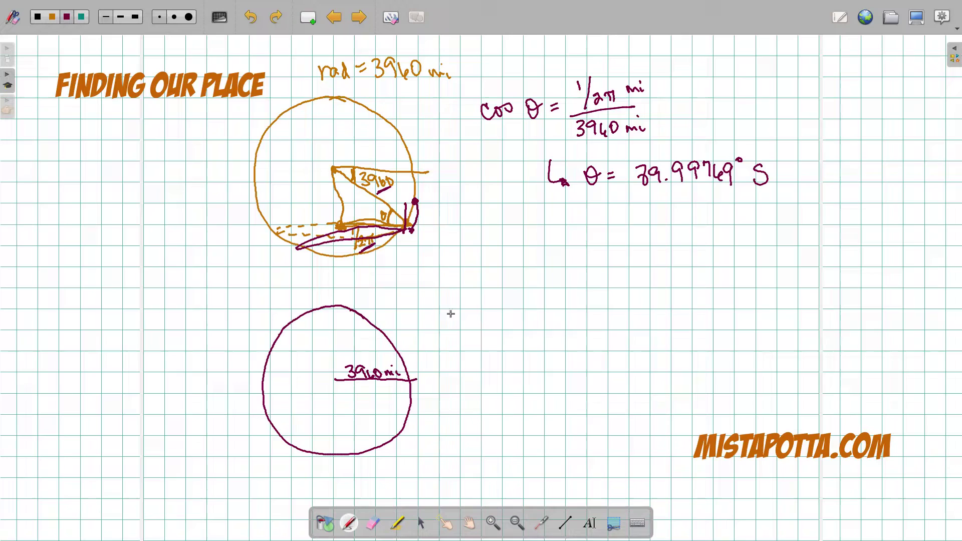
mouse_move(446, 311)
mouse_down()
mouse_move(450, 331)
mouse_move(453, 306)
mouse_up()
mouse_move(491, 312)
mouse_down()
mouse_move(500, 328)
mouse_move(511, 315)
mouse_move(521, 325)
mouse_move(526, 310)
mouse_move(546, 321)
mouse_move(557, 313)
mouse_up()
drag(491, 334, 580, 321)
mouse_move(513, 340)
mouse_down()
mouse_move(532, 351)
mouse_move(595, 316)
mouse_up()
drag(586, 323, 619, 323)
mouse_move(632, 312)
mouse_down()
mouse_move(626, 318)
mouse_move(659, 324)
mouse_move(668, 306)
mouse_move(677, 320)
mouse_move(696, 319)
mouse_up()
click(696, 311)
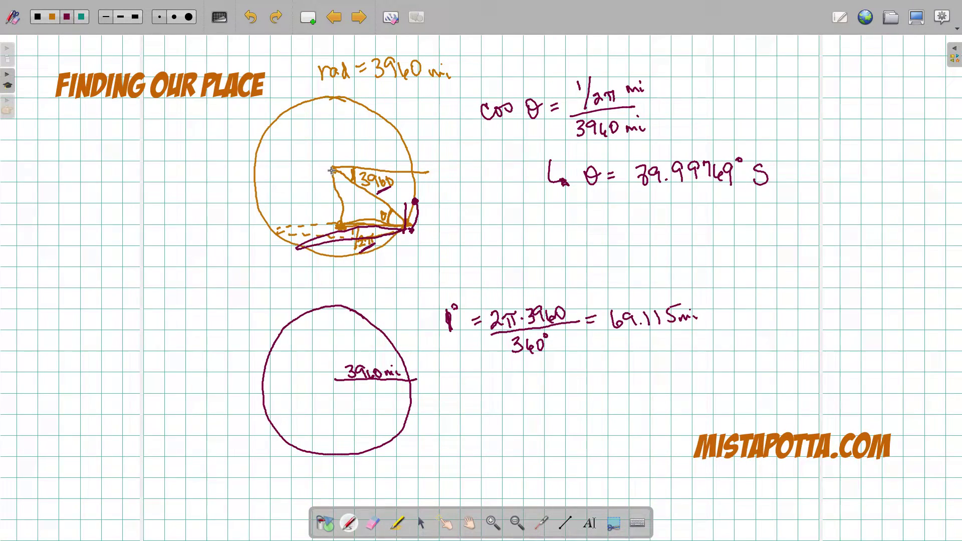
Draw two lines from the centre, labelling the gap 69.115 mi and the walked leg 1 mi
drag(329, 171, 256, 216)
drag(329, 171, 251, 202)
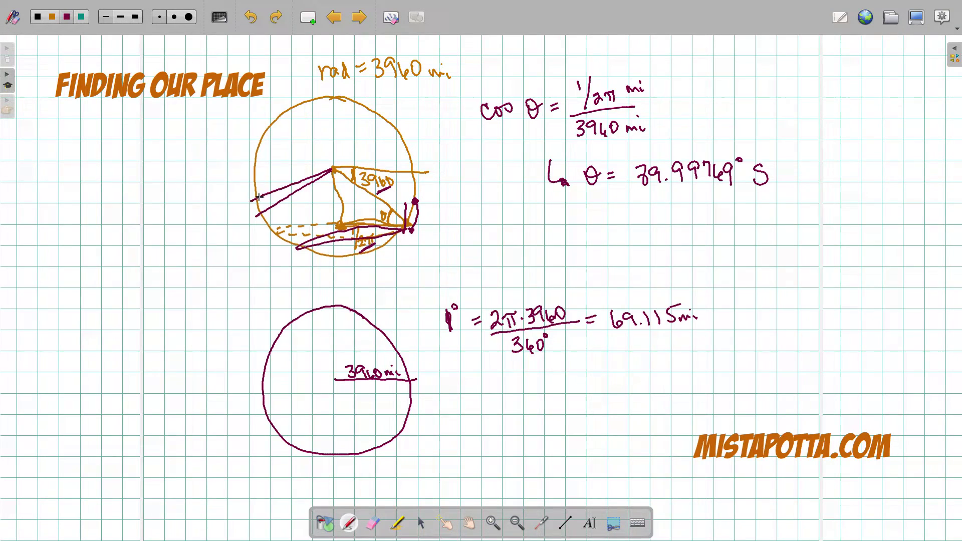
drag(300, 185, 297, 190)
click(300, 182)
mouse_move(224, 214)
mouse_down()
mouse_move(226, 223)
mouse_move(243, 214)
mouse_move(235, 236)
mouse_up()
click(237, 228)
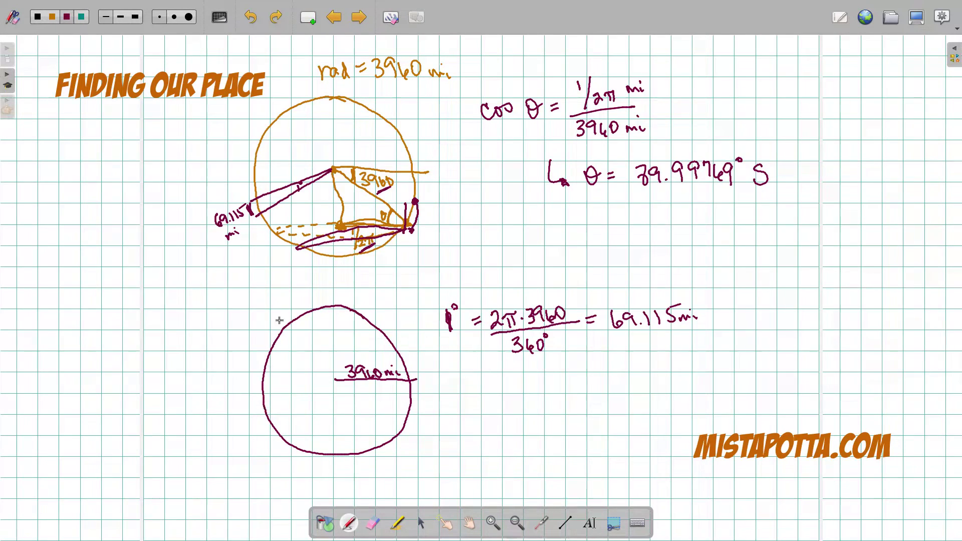
drag(423, 221, 422, 230)
In teal, write 1/69.115 = 0.01447°
mouse_move(485, 379)
mouse_down()
mouse_move(478, 392)
mouse_move(496, 392)
mouse_up()
drag(507, 380, 507, 393)
mouse_move(514, 380)
mouse_down()
mouse_move(513, 392)
mouse_move(523, 393)
mouse_up()
drag(469, 373, 548, 372)
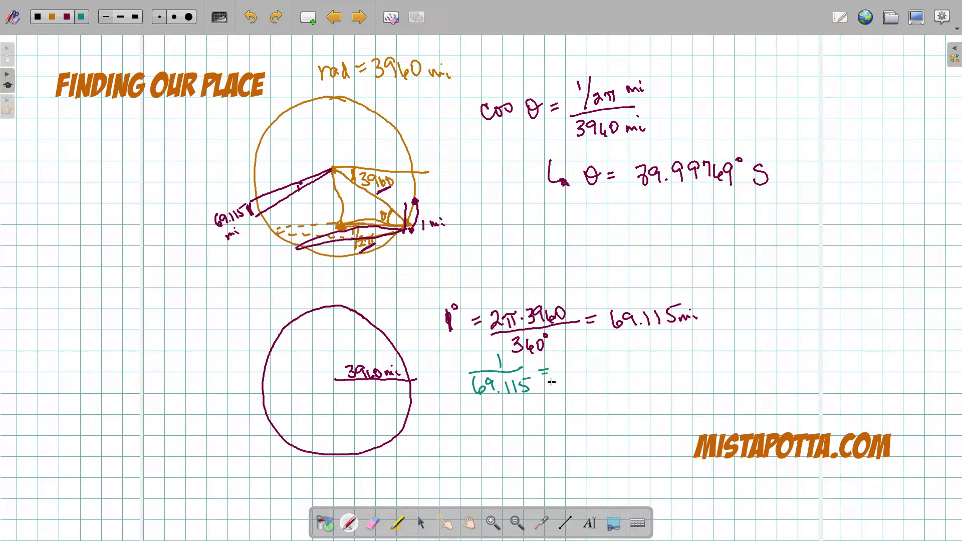
drag(570, 370, 624, 374)
click(579, 379)
mouse_move(620, 364)
mouse_down()
mouse_move(622, 375)
mouse_move(639, 366)
mouse_up()
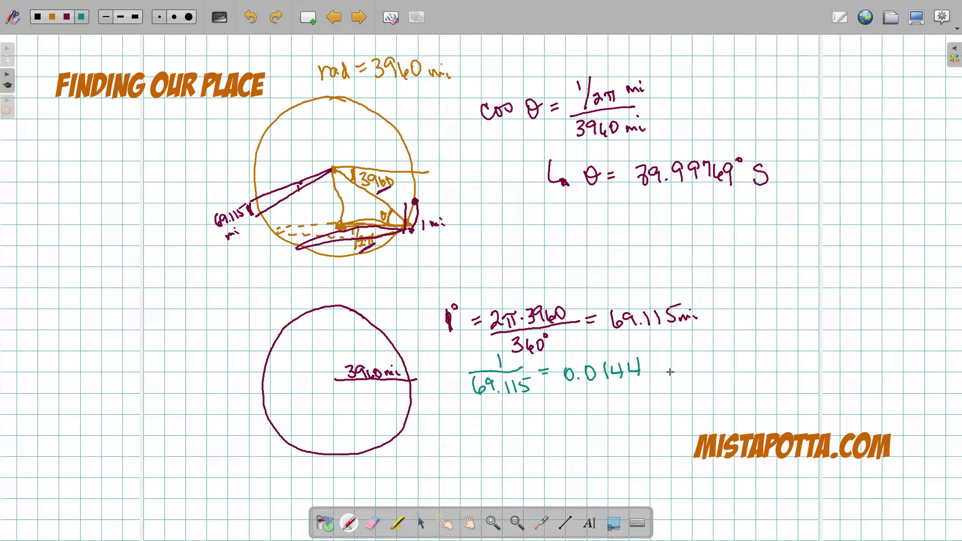
drag(646, 363, 651, 376)
Subtract 0.01447° from 79.99769° S and write the difference 79.98322° S
mouse_move(637, 204)
mouse_down()
mouse_move(693, 196)
mouse_move(703, 206)
mouse_up()
click(682, 203)
mouse_move(713, 191)
mouse_down()
mouse_move(717, 207)
mouse_move(736, 207)
mouse_move(746, 190)
mouse_up()
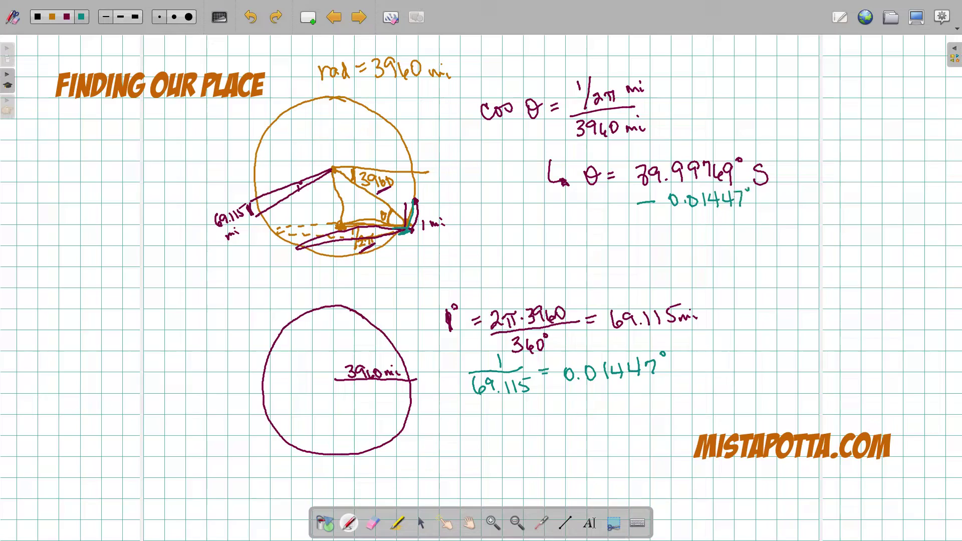
drag(624, 219, 802, 211)
mouse_move(629, 231)
mouse_down()
mouse_move(638, 227)
mouse_move(630, 249)
mouse_move(676, 229)
mouse_move(677, 244)
mouse_up()
click(661, 244)
mouse_move(683, 223)
mouse_down()
mouse_move(700, 219)
mouse_move(693, 239)
mouse_move(707, 242)
mouse_move(751, 236)
mouse_move(755, 219)
mouse_move(768, 236)
mouse_up()
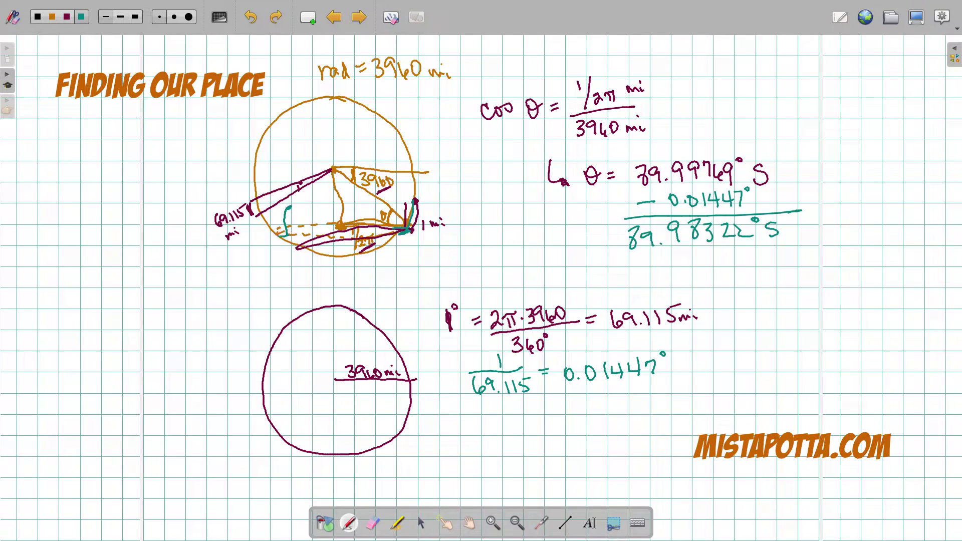
Trace the new dashed latitude line across the upper globe sketch
mouse_move(276, 234)
mouse_down()
mouse_move(306, 220)
mouse_move(371, 217)
mouse_move(346, 239)
mouse_move(287, 240)
mouse_up()
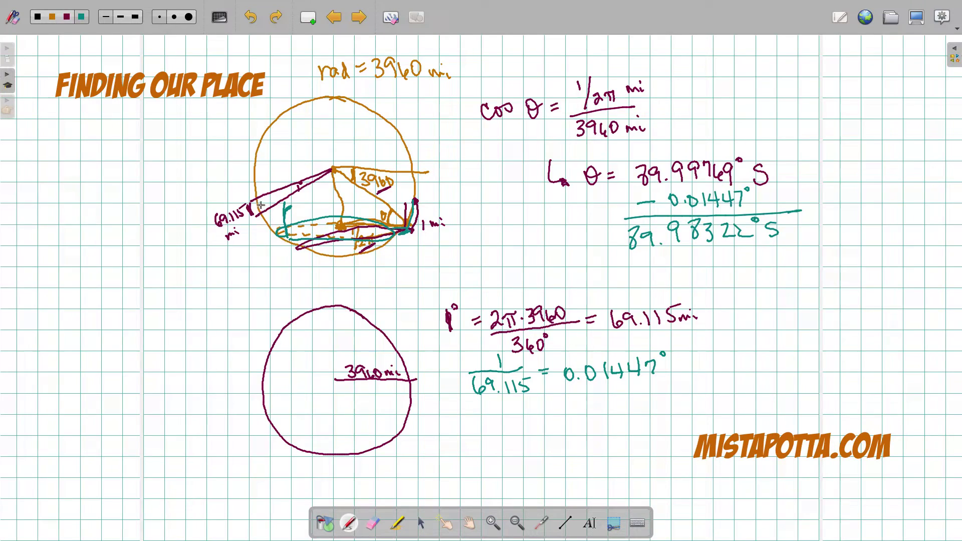
drag(262, 204, 343, 211)
click(415, 200)
On the Antarctica map page, label the 70°S, 80°S and 90° latitudes in teal
click(361, 12)
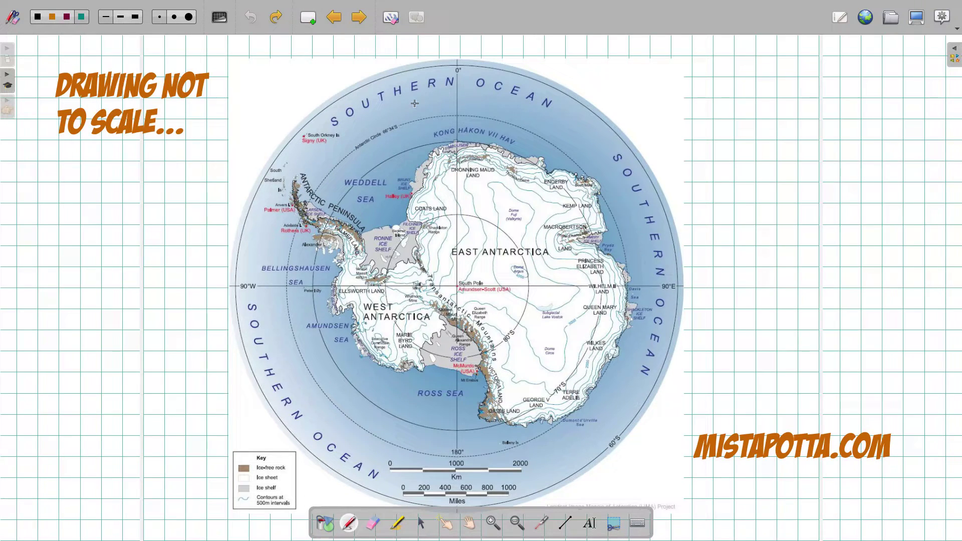
click(386, 141)
drag(395, 135, 398, 133)
drag(380, 160, 407, 153)
click(397, 146)
drag(413, 225, 429, 220)
click(424, 214)
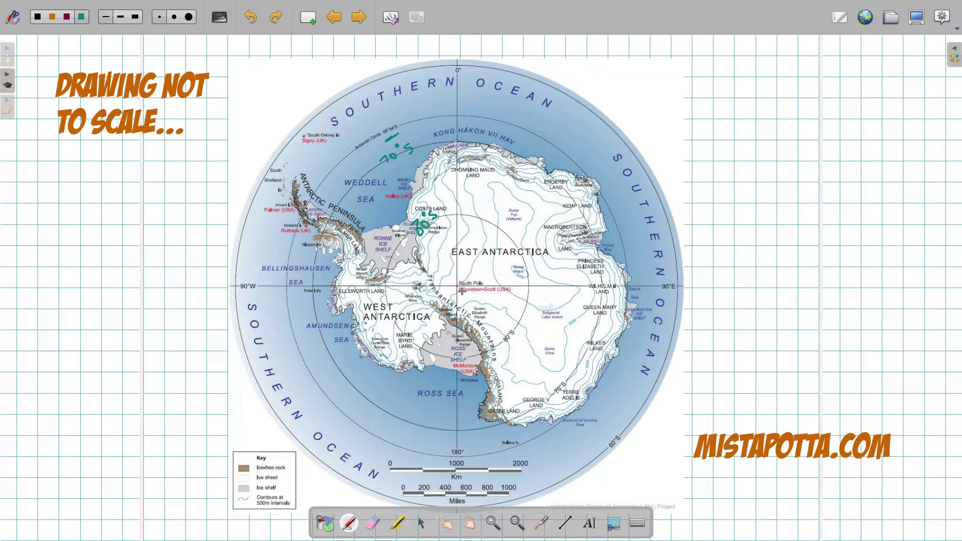
drag(443, 296, 445, 304)
click(446, 293)
click(454, 288)
Write the latitude 79.98322° S beside the map
mouse_move(707, 77)
mouse_down()
mouse_move(703, 99)
mouse_move(720, 98)
mouse_up()
click(733, 92)
mouse_move(766, 66)
mouse_down()
mouse_move(764, 83)
mouse_move(789, 67)
mouse_up()
mouse_move(798, 68)
mouse_down()
mouse_move(806, 73)
mouse_move(798, 81)
mouse_move(817, 80)
mouse_up()
drag(816, 68, 822, 79)
drag(817, 62, 824, 57)
drag(838, 64, 828, 75)
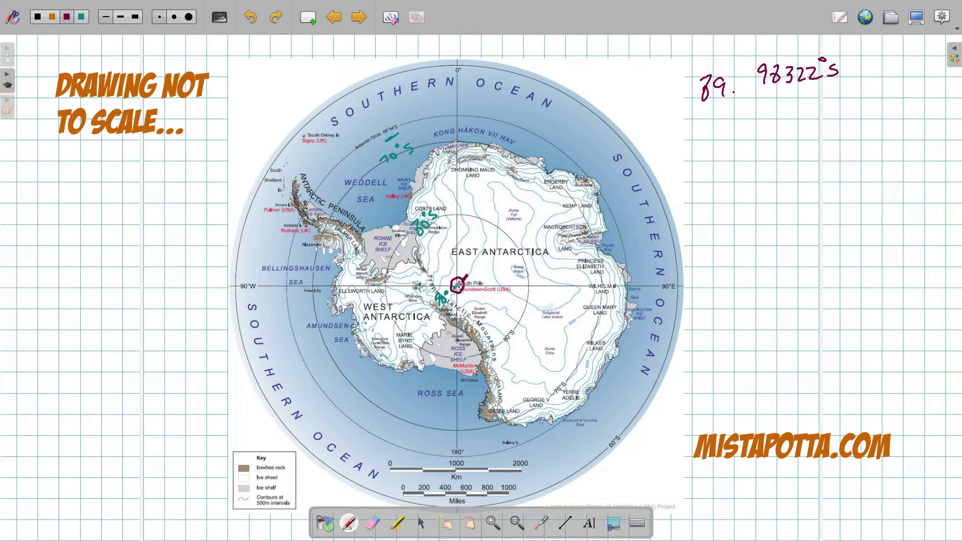
Close the South Pole circle, double-underline the latitude, and advance to the 'Two Times??!?' page
drag(467, 275, 459, 281)
drag(827, 91, 719, 115)
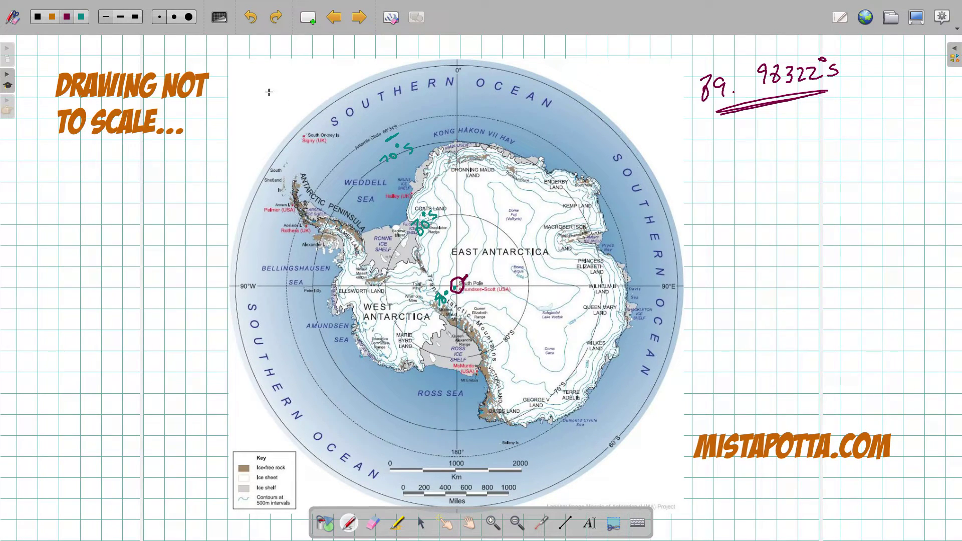
click(359, 18)
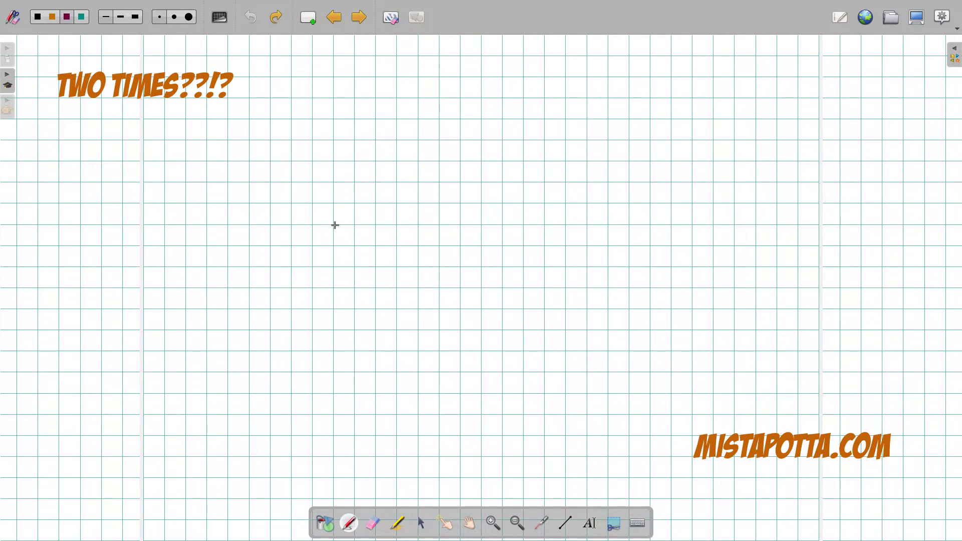
Draw maroon stems for the first two pole figures and a right triangle below them
mouse_move(214, 132)
mouse_down()
mouse_move(216, 160)
mouse_move(228, 146)
mouse_move(244, 153)
mouse_move(219, 159)
mouse_move(216, 120)
mouse_up()
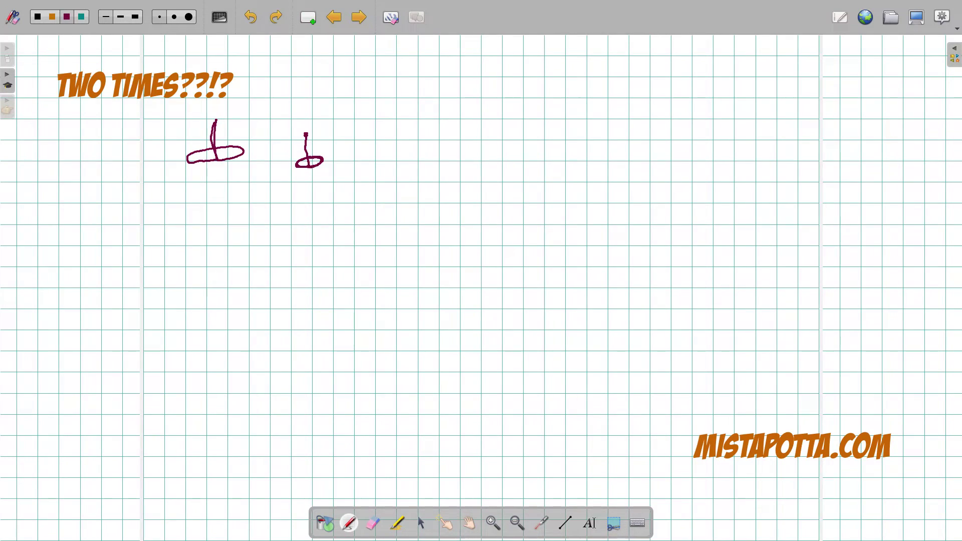
drag(302, 153, 304, 132)
drag(244, 188, 248, 260)
drag(244, 189, 295, 256)
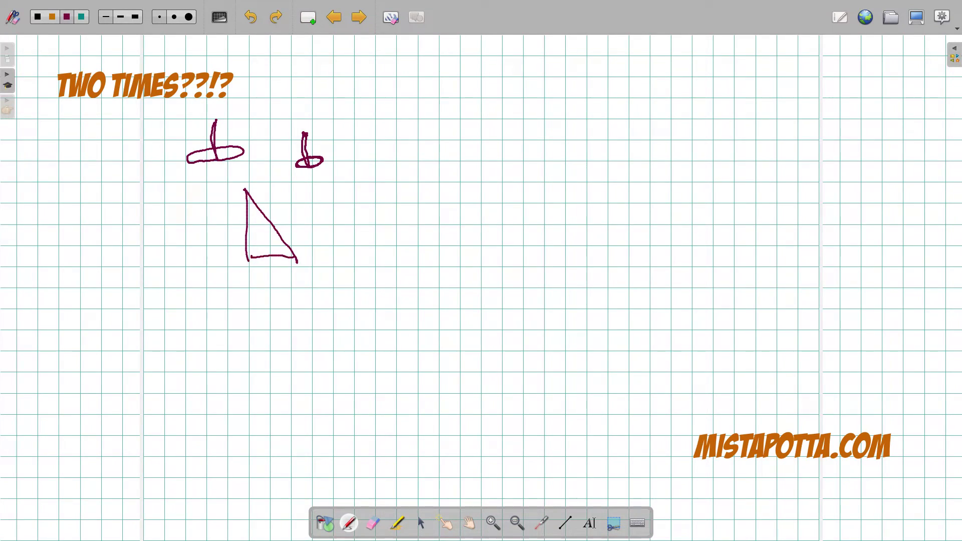
Label the triangle's sides 3960 mi and 1/4π, and draw the third figure's stem
mouse_move(268, 206)
mouse_down()
mouse_move(276, 219)
mouse_move(304, 194)
mouse_move(325, 200)
mouse_up()
mouse_move(266, 260)
mouse_down()
mouse_move(264, 280)
mouse_move(289, 278)
mouse_up()
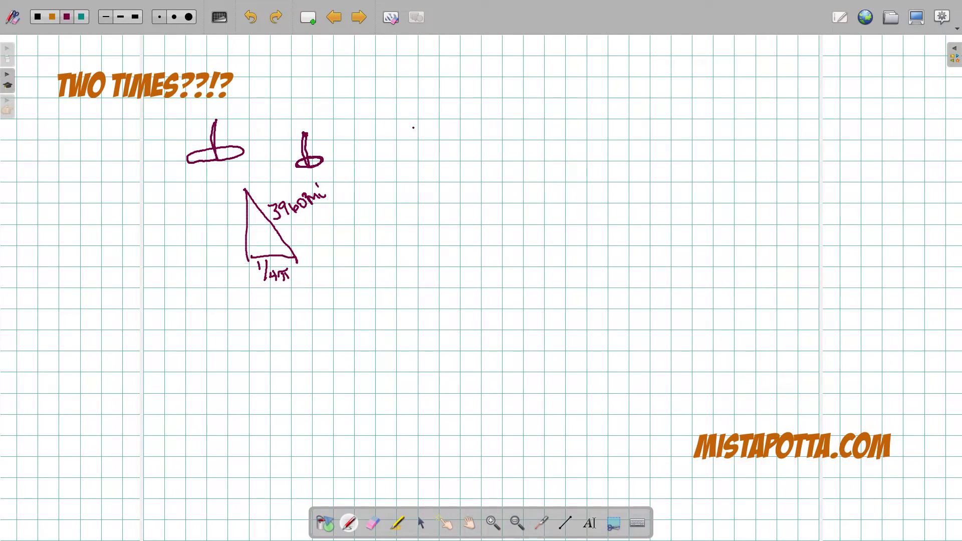
drag(414, 127, 415, 173)
drag(417, 160, 414, 125)
Draw a curved arc and a looped circle at right, then advance to the Why Google page
mouse_move(612, 200)
mouse_down()
mouse_move(618, 190)
mouse_move(609, 244)
mouse_up()
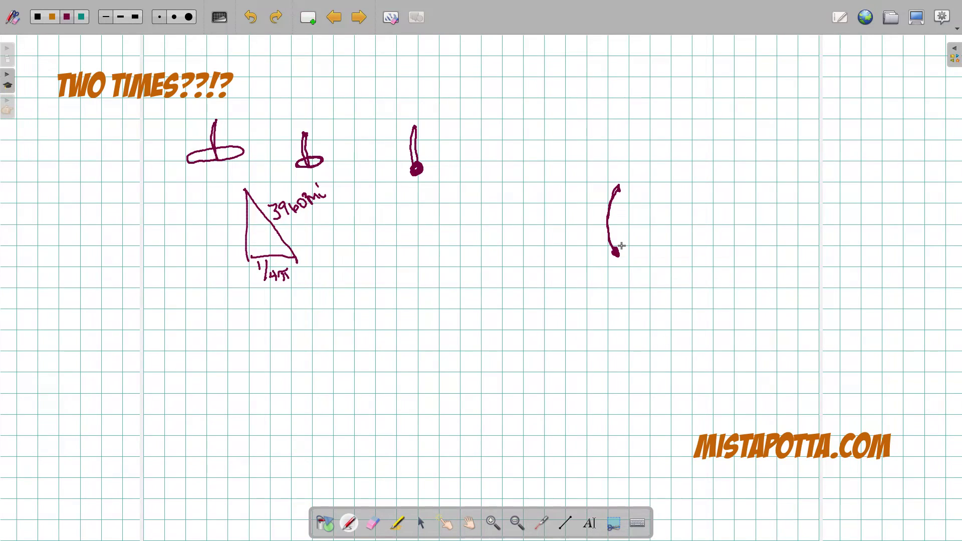
mouse_move(671, 102)
mouse_down()
mouse_move(672, 136)
mouse_move(766, 141)
mouse_move(733, 64)
mouse_move(671, 113)
mouse_up()
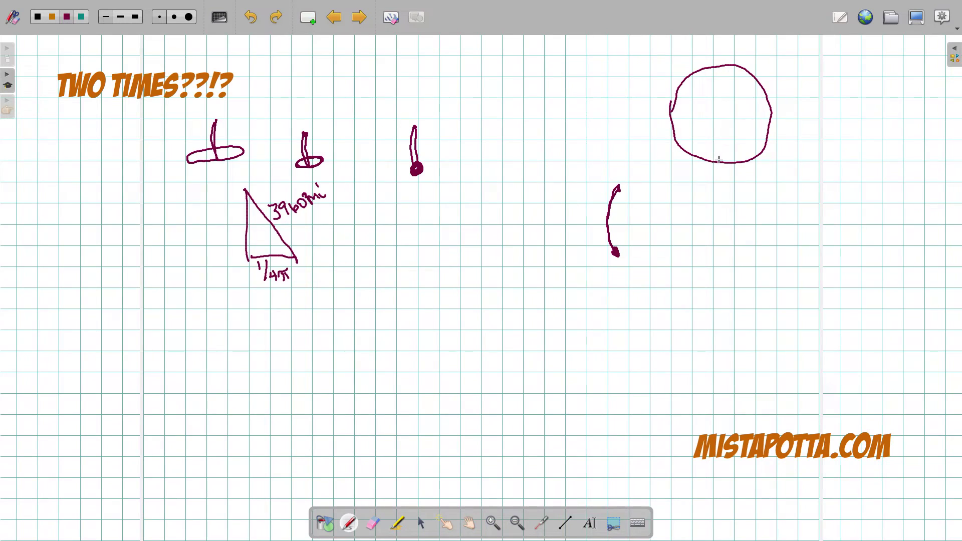
mouse_move(719, 159)
mouse_down()
mouse_move(744, 158)
mouse_move(725, 147)
mouse_move(744, 167)
mouse_move(720, 154)
mouse_up()
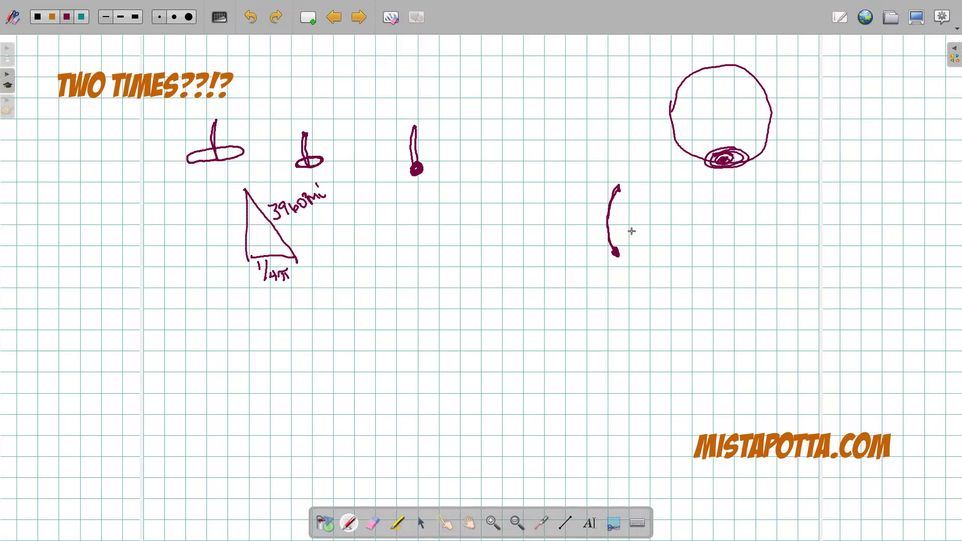
click(726, 65)
click(358, 17)
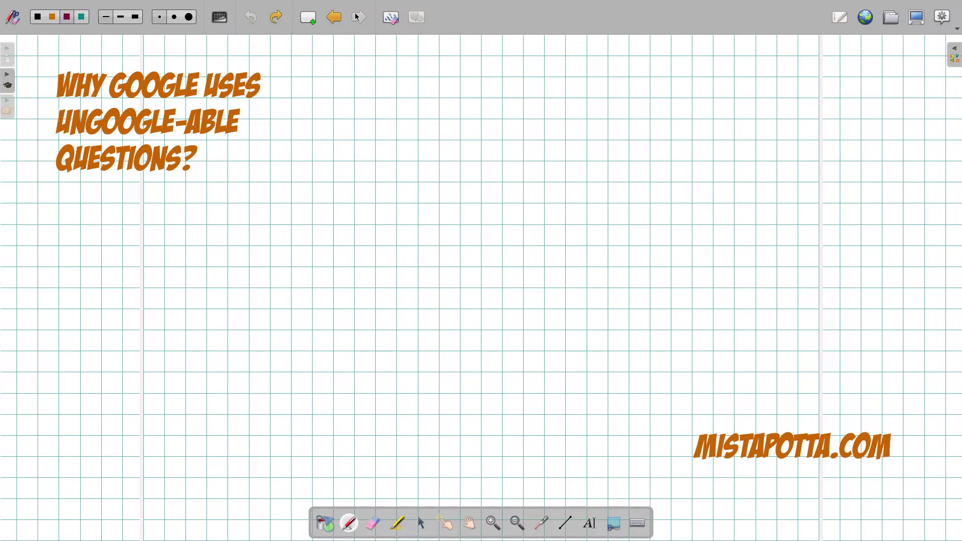
Switch to teal ink and handwrite '1. Think outside the box?'
click(81, 17)
click(359, 93)
mouse_move(350, 85)
mouse_down()
mouse_move(352, 98)
mouse_move(385, 97)
mouse_move(396, 82)
mouse_up()
mouse_move(395, 79)
mouse_down()
mouse_move(398, 97)
mouse_move(495, 94)
mouse_up()
drag(499, 89, 532, 84)
mouse_move(530, 80)
mouse_down()
mouse_move(532, 93)
mouse_move(541, 80)
mouse_up()
drag(535, 79, 553, 92)
mouse_move(561, 78)
mouse_down()
mouse_move(571, 93)
mouse_move(603, 86)
mouse_up()
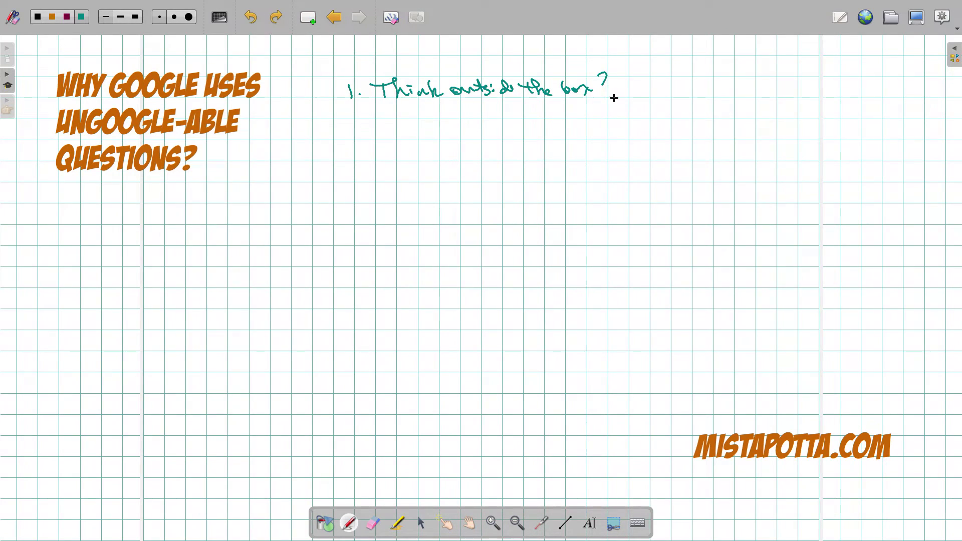
click(607, 91)
Handwrite the second reason, '2. Show how you think.'
mouse_move(351, 127)
mouse_down()
mouse_move(363, 145)
mouse_move(454, 129)
mouse_move(515, 139)
mouse_move(521, 154)
mouse_move(556, 126)
mouse_move(571, 136)
mouse_move(613, 131)
mouse_up()
click(370, 141)
click(616, 134)
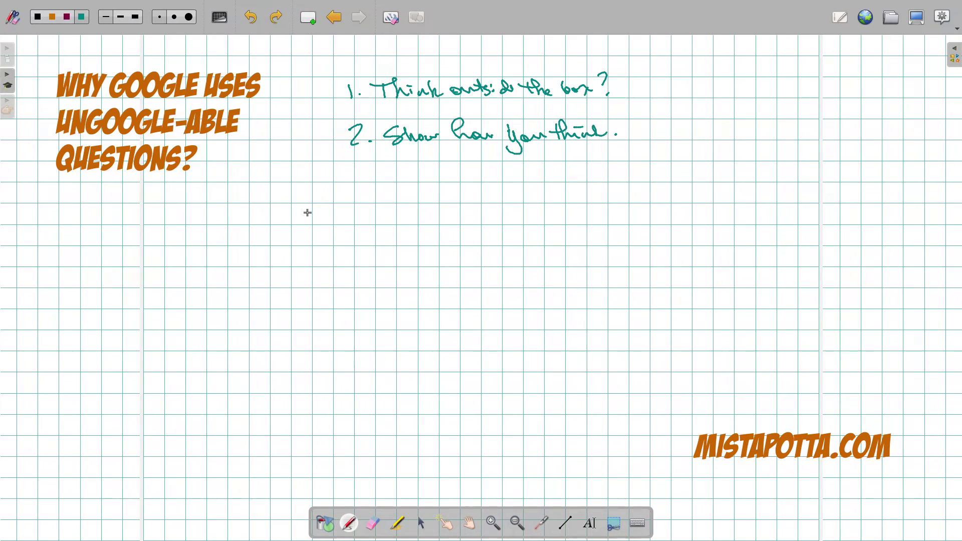
Handwrite the third reason, '3. Raw Random Knowledge'
mouse_move(350, 176)
mouse_down()
mouse_move(352, 195)
mouse_move(608, 187)
mouse_up()
click(365, 194)
click(481, 189)
click(547, 187)
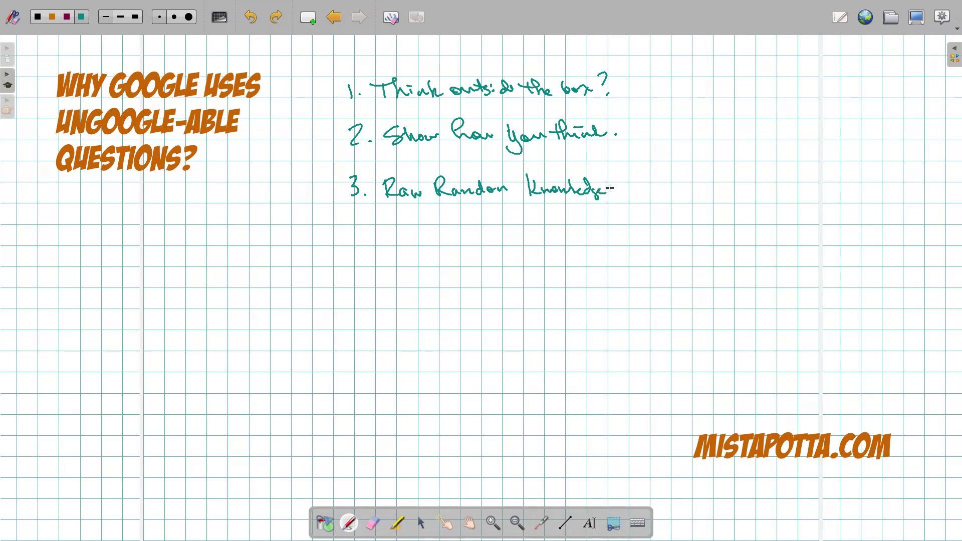
Write 3960 mi to the right of reason 3 and underline it
mouse_move(696, 178)
mouse_down()
mouse_move(699, 195)
mouse_move(741, 182)
mouse_move(770, 191)
mouse_up()
click(771, 181)
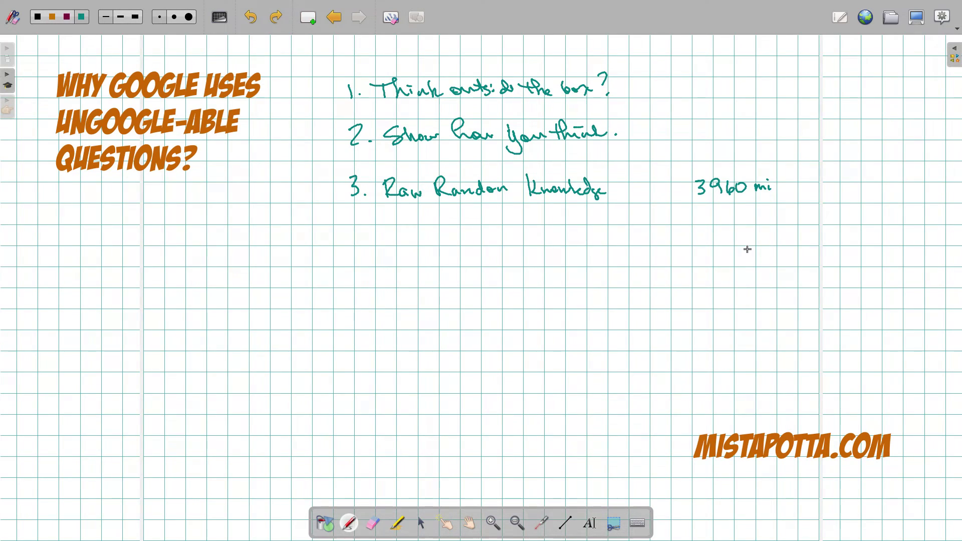
mouse_move(702, 208)
mouse_down()
mouse_move(756, 202)
mouse_move(688, 212)
mouse_up()
Note r=6000 mi and r=600 mi at left, and underline Raw Random Knowledge
mouse_move(119, 236)
mouse_down()
mouse_move(126, 251)
mouse_move(140, 232)
mouse_move(167, 234)
mouse_move(228, 201)
mouse_up()
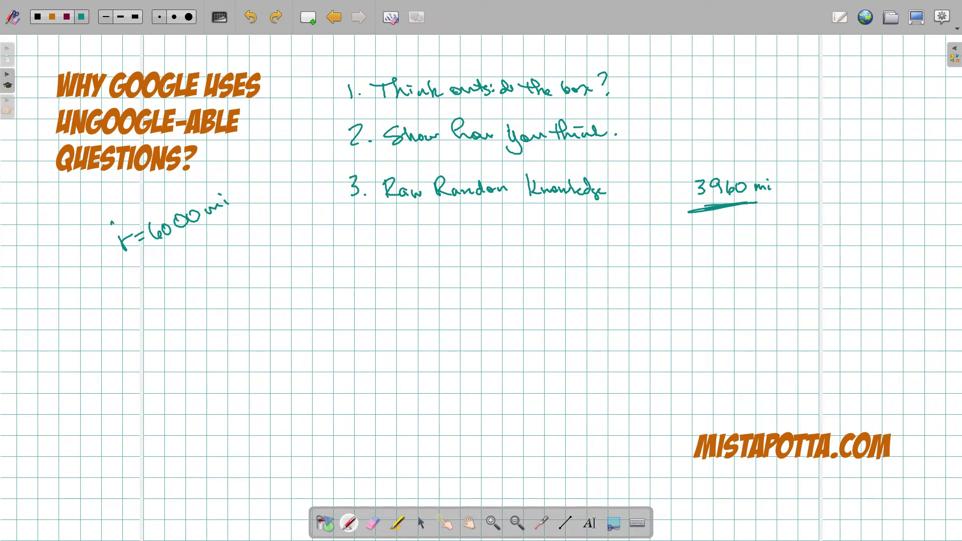
drag(111, 228, 212, 179)
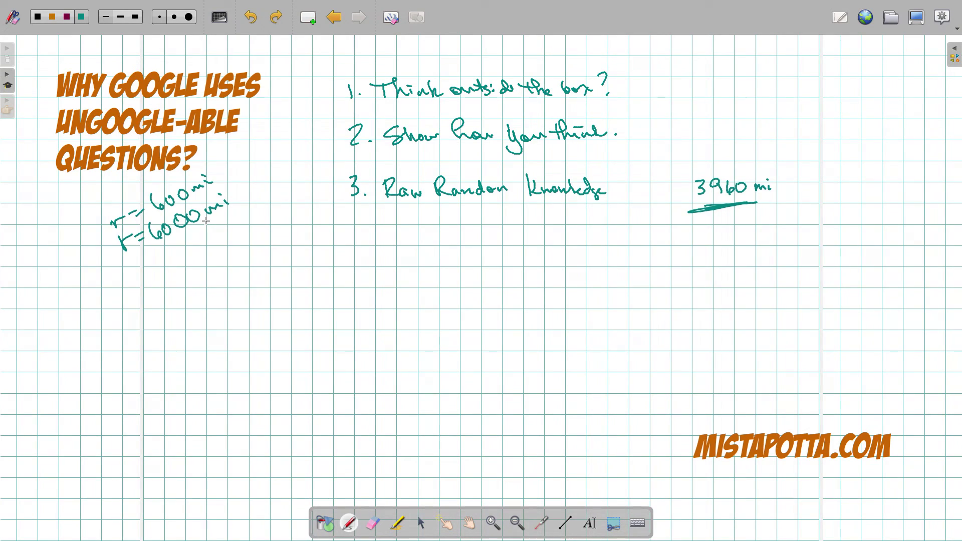
drag(393, 207, 481, 200)
drag(557, 203, 594, 196)
mouse_move(354, 233)
mouse_down()
mouse_move(355, 257)
mouse_move(397, 254)
mouse_up()
click(364, 252)
mouse_move(402, 244)
mouse_down()
mouse_move(425, 247)
mouse_move(434, 234)
mouse_move(472, 251)
mouse_move(494, 239)
mouse_move(534, 238)
mouse_move(542, 226)
mouse_up()
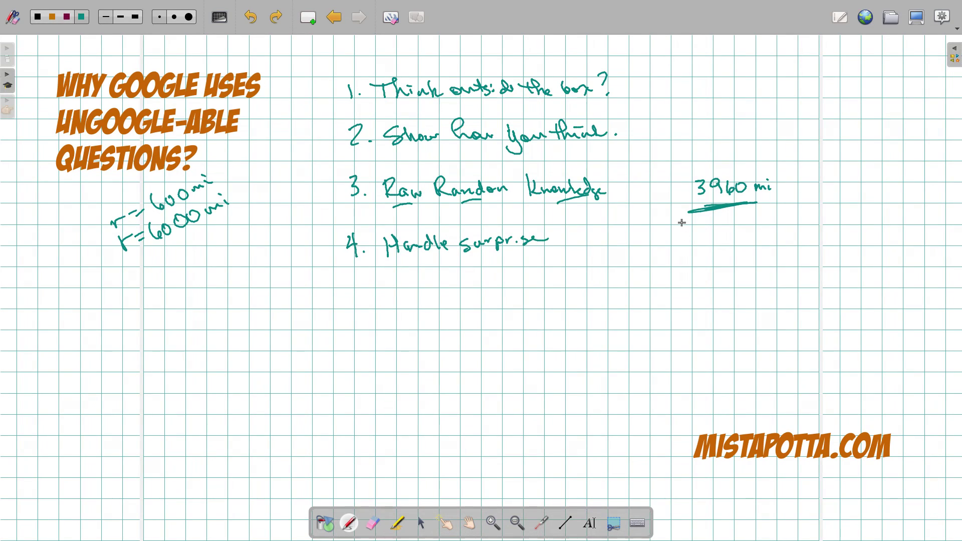